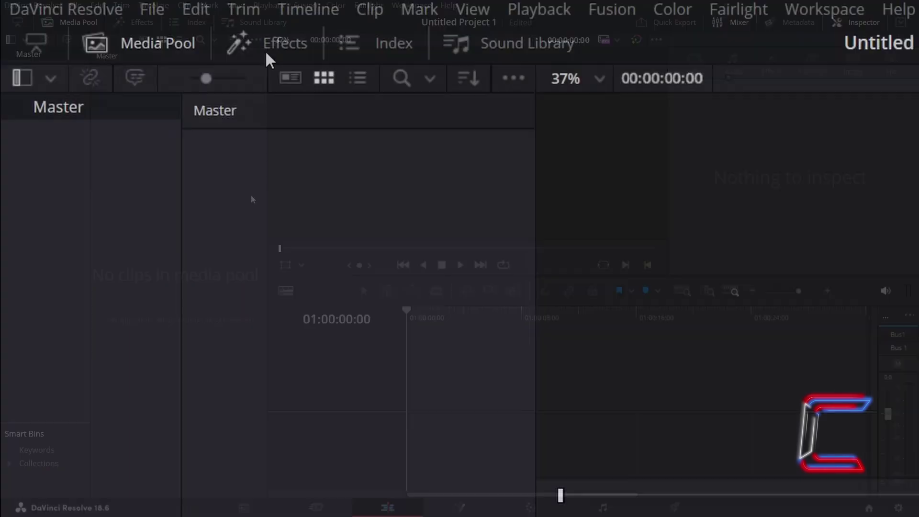
# - Open the Effects library from the Edit page's top toolbar
pyautogui.click(267, 53)
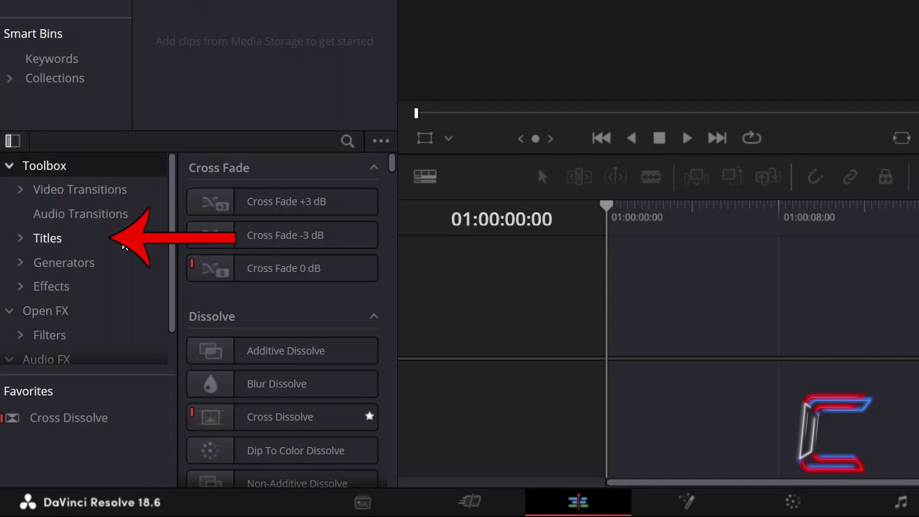
# - Add a Text+ title to V1 at 01:00:00:00 and scrub the playhead to about 01:00:00:23
pyautogui.click(121, 241)
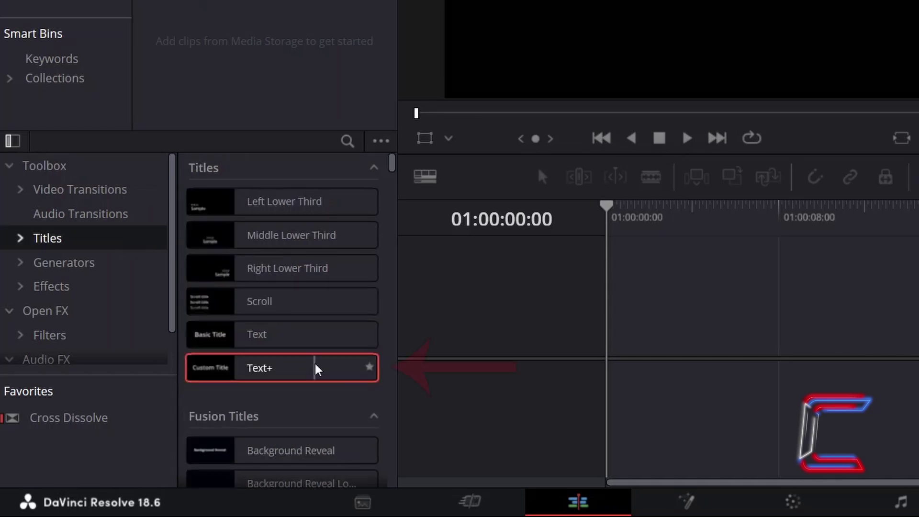
pyautogui.moveTo(316, 367); pyautogui.dragTo(613, 329)
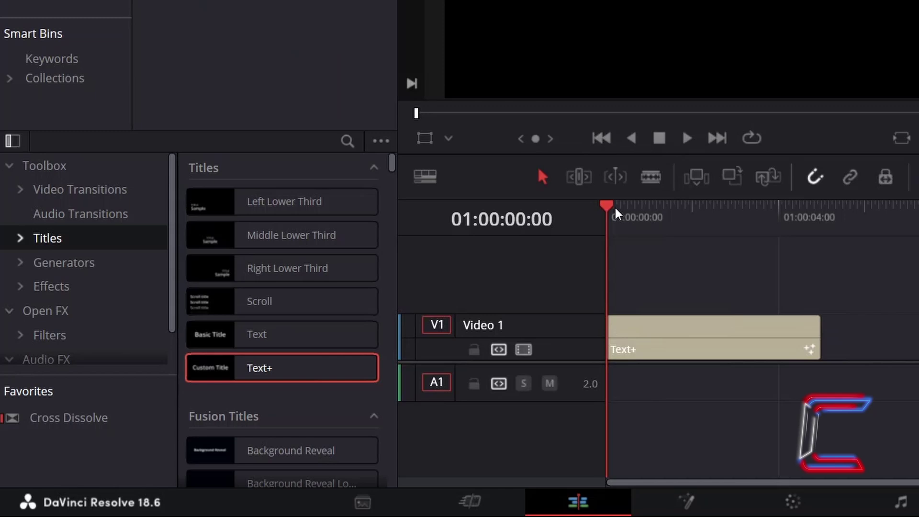
pyautogui.click(632, 211)
pyautogui.moveTo(631, 215); pyautogui.dragTo(648, 216)
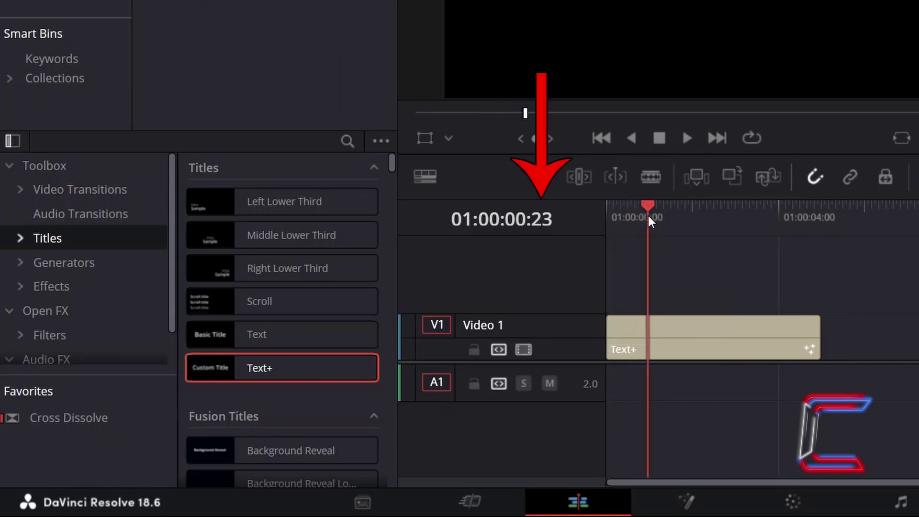
pyautogui.press('Right')
pyautogui.press('Left')
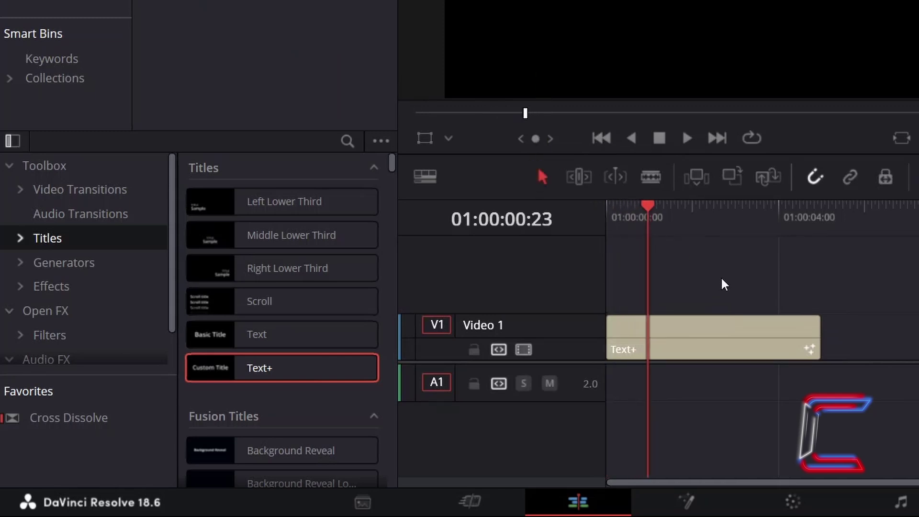
pyautogui.press('Right')
pyautogui.press('Left')
pyautogui.press('Right')
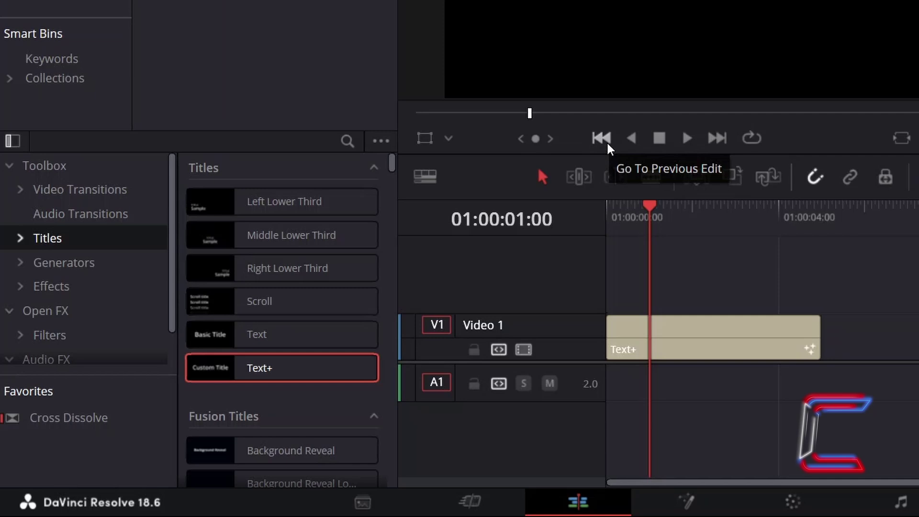
# - Return the playhead to the first frame and select the Text+ clip
pyautogui.click(604, 142)
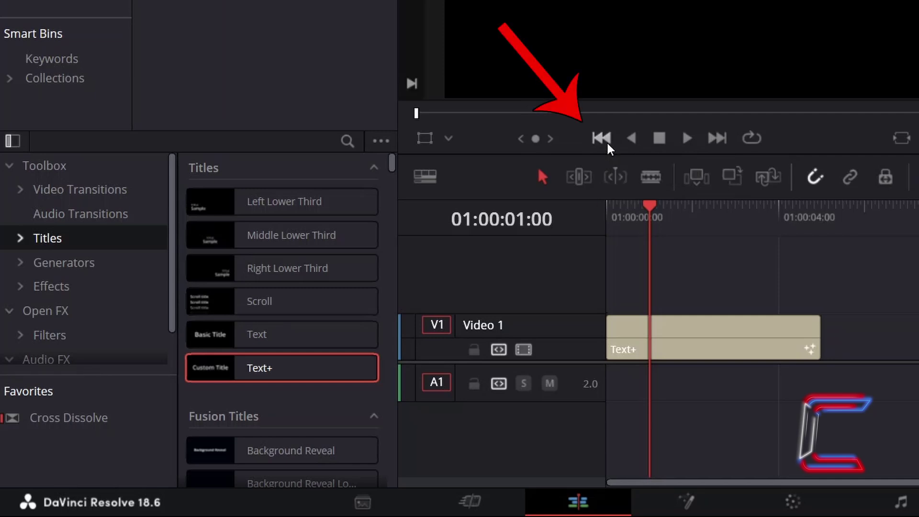
pyautogui.click(603, 140)
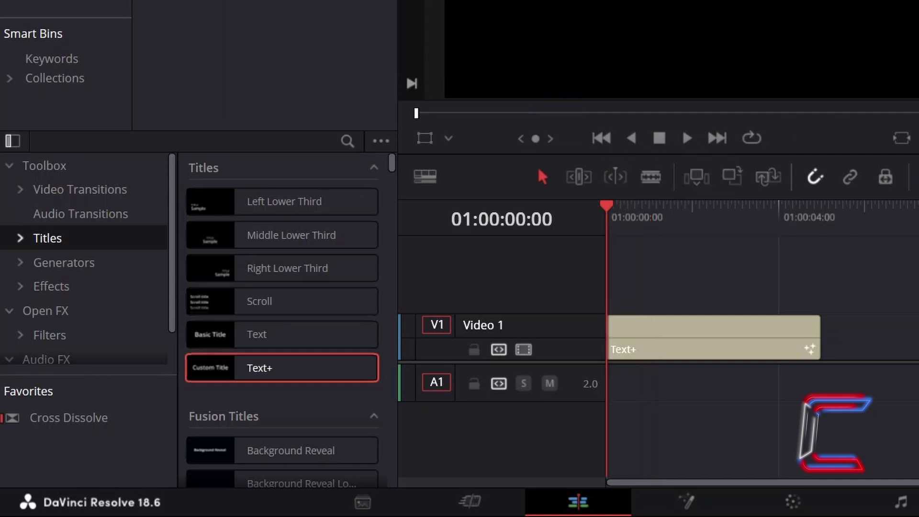
pyautogui.click(814, 330)
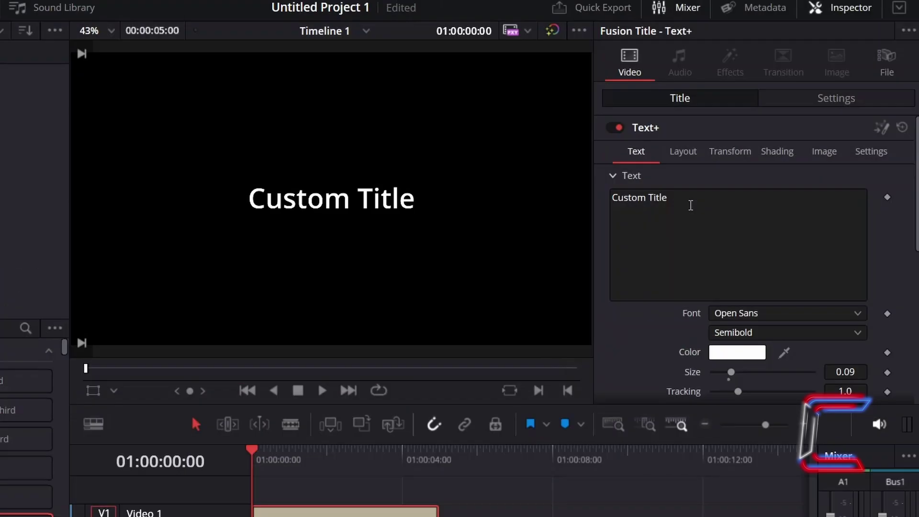
# - Replace 'Custom Title' with 'C0nti', set the font to Cooper Black and the size to 0.3
pyautogui.moveTo(691, 206); pyautogui.dragTo(583, 208)
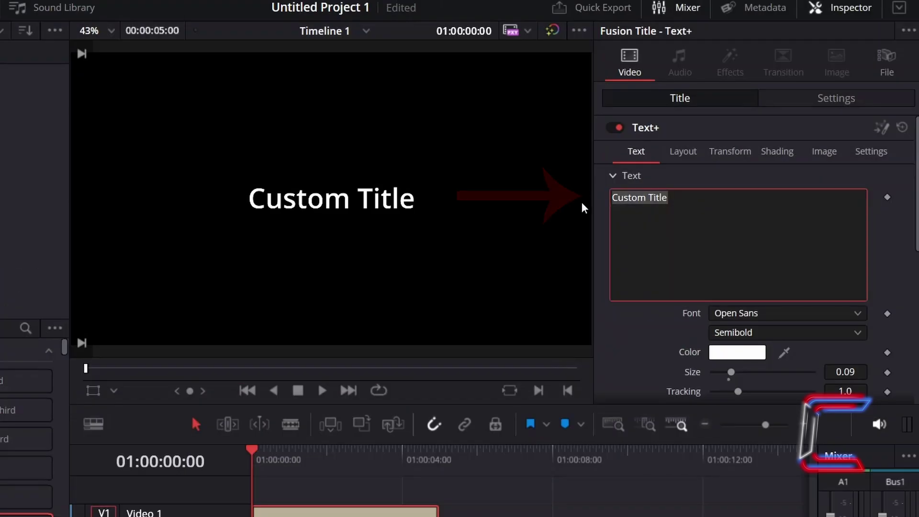
pyautogui.write('C0nti')
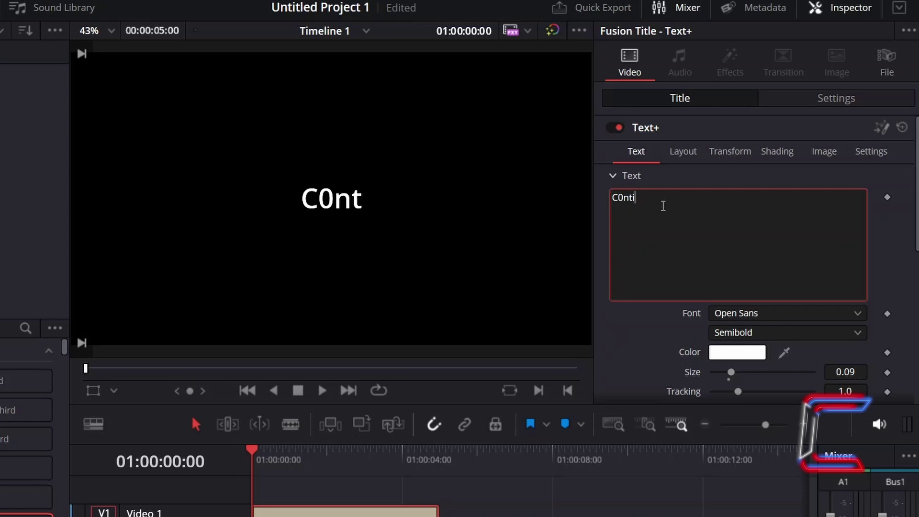
pyautogui.click(747, 313)
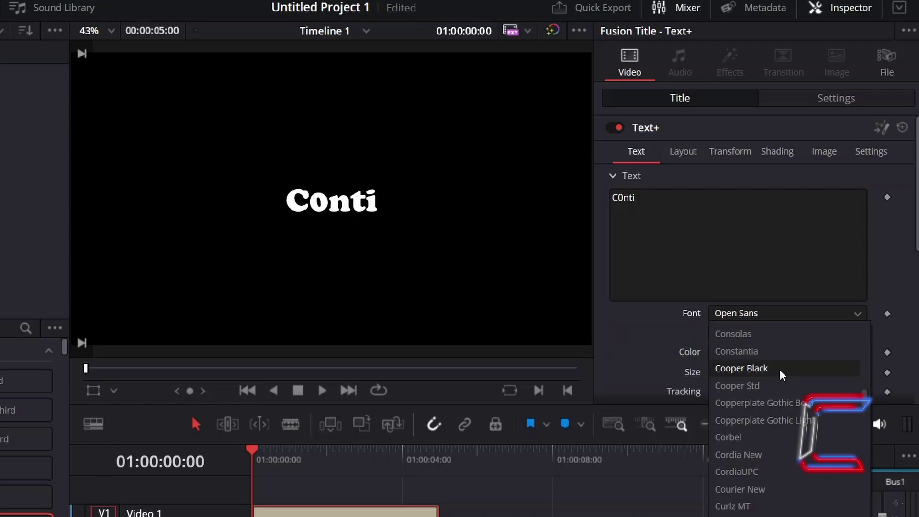
pyautogui.click(782, 375)
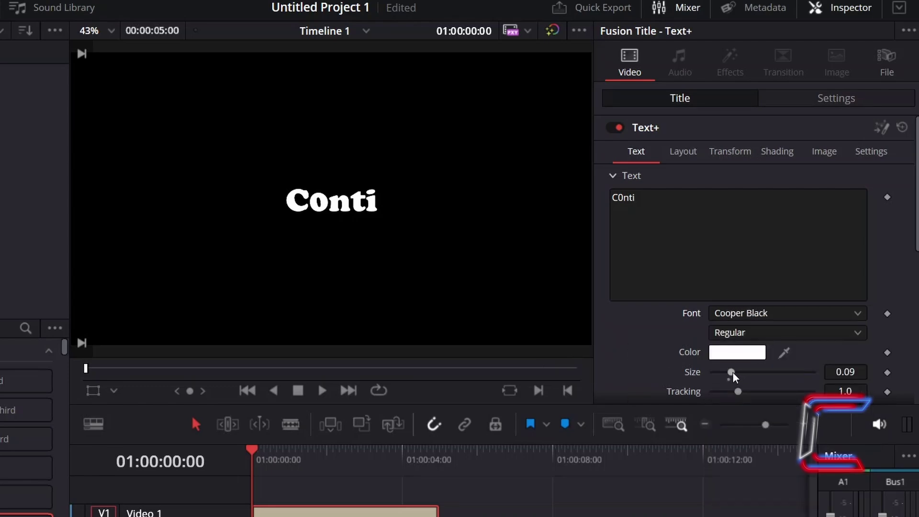
pyautogui.moveTo(733, 373); pyautogui.dragTo(773, 373)
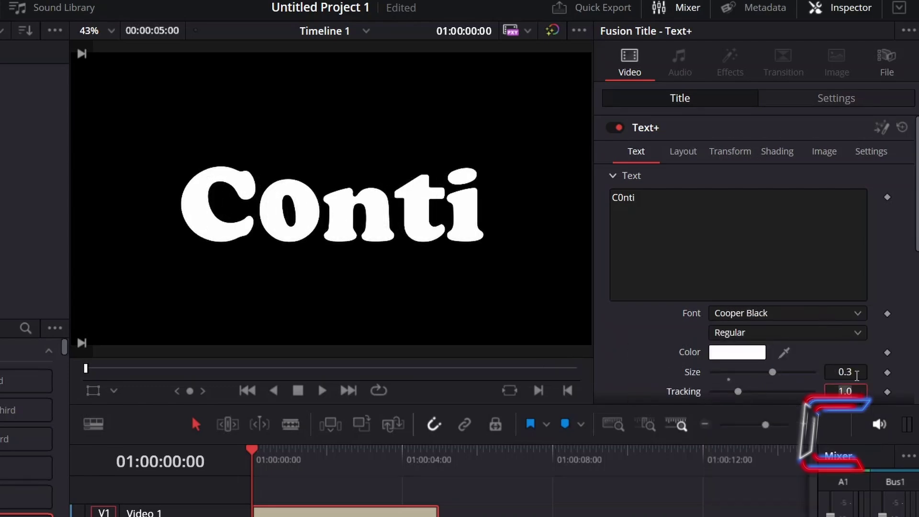
pyautogui.click(864, 369)
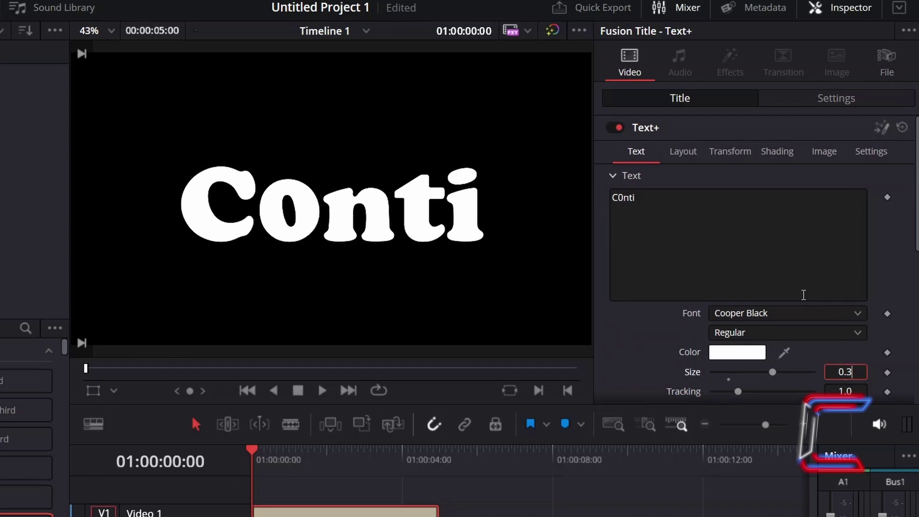
# - Set the title's text Color to #04007c in the Color dialog
pyautogui.click(743, 351)
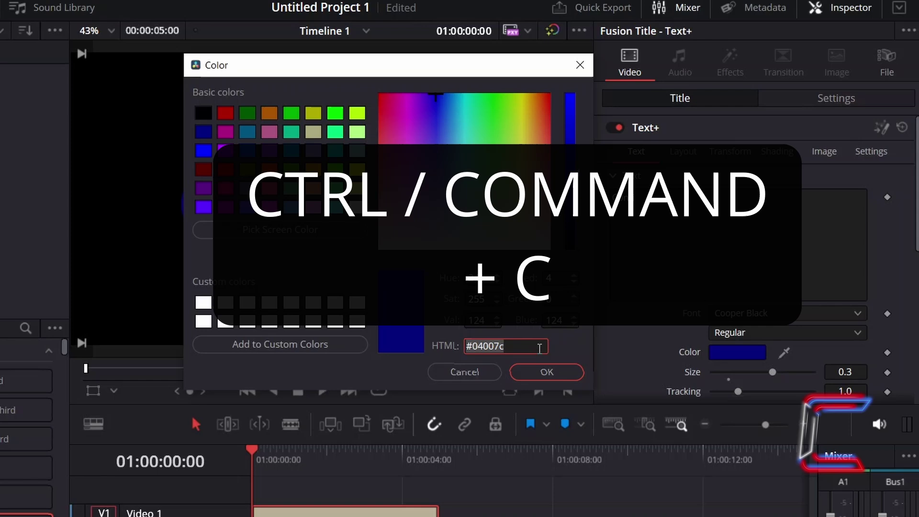
pyautogui.click(554, 371)
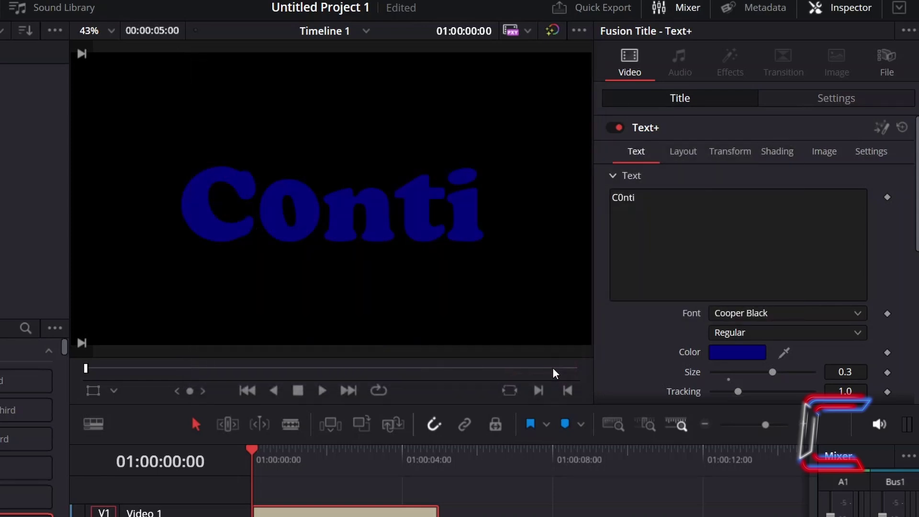
# - Set the Layout tab's Background Color to white (#ffffff), adjusting its red, green and blue values
pyautogui.click(694, 162)
pyautogui.scroll(-1, 745, 308)
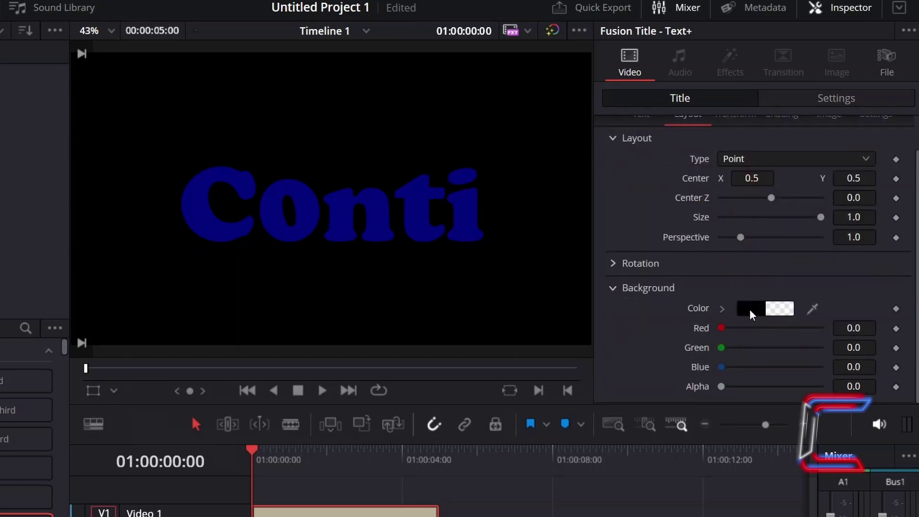
pyautogui.click(748, 309)
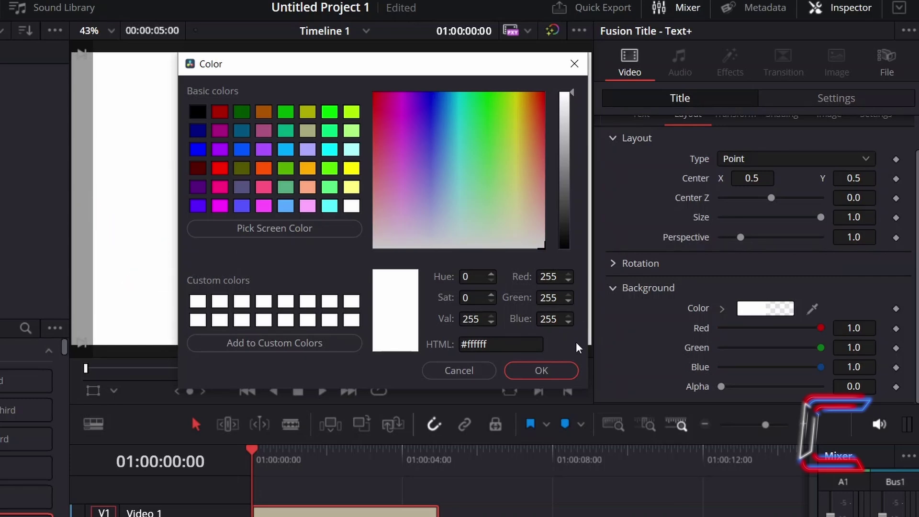
pyautogui.click(572, 370)
pyautogui.moveTo(821, 329); pyautogui.dragTo(694, 349)
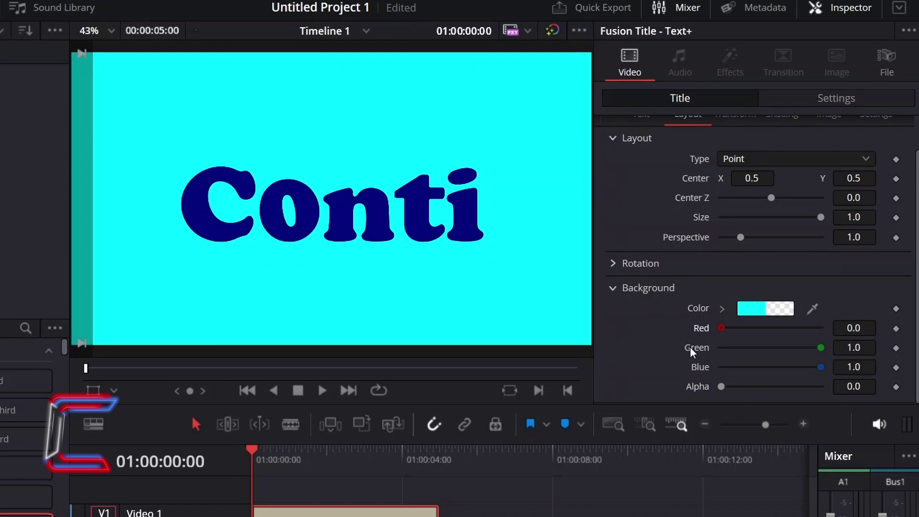
pyautogui.moveTo(820, 348); pyautogui.dragTo(735, 360)
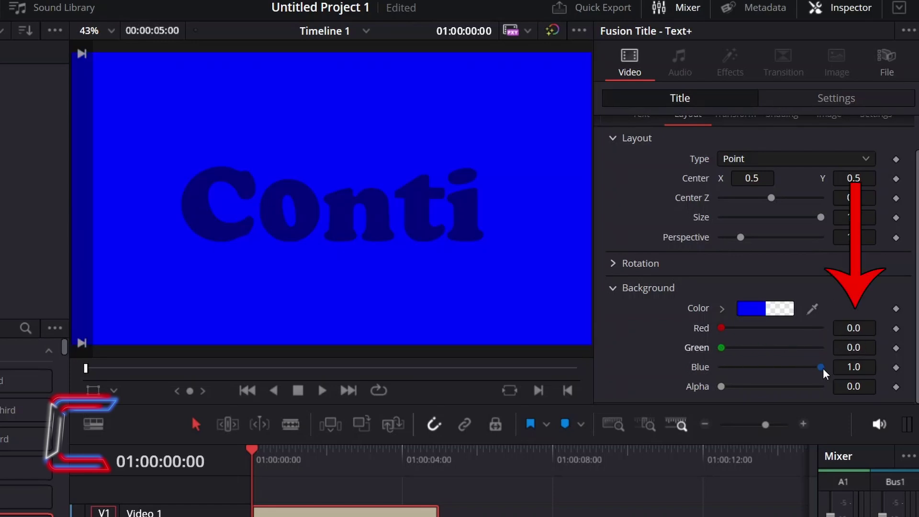
pyautogui.moveTo(822, 367); pyautogui.dragTo(721, 367)
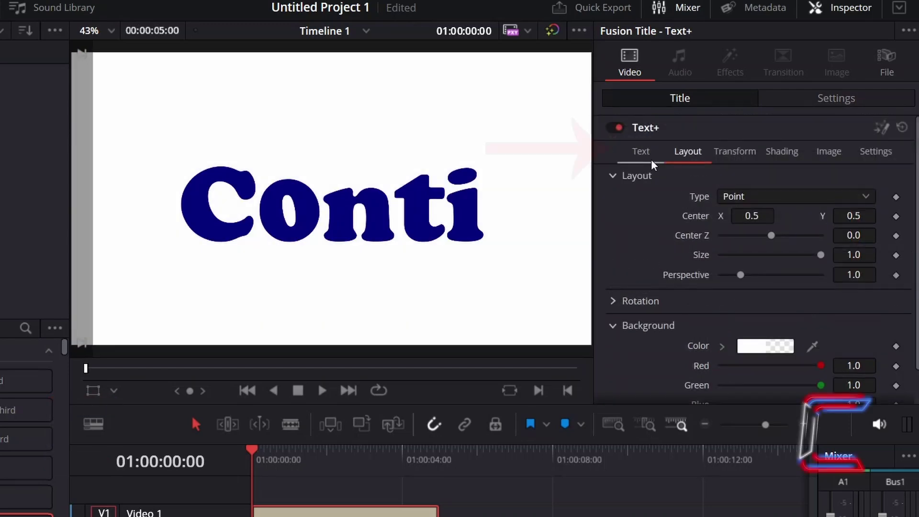
# - Keyframe the dark blue Color at 01:00:00:00, then move the playhead to 01:00:05:00
pyautogui.click(651, 154)
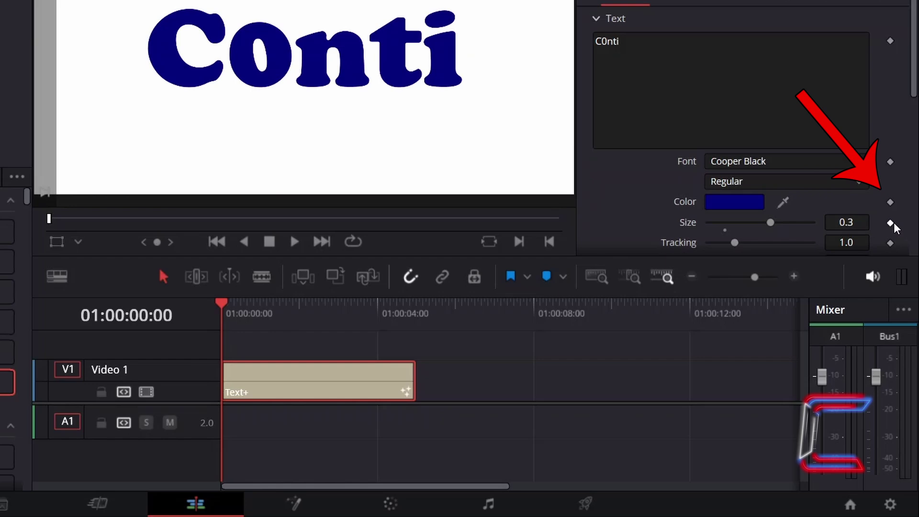
pyautogui.click(891, 202)
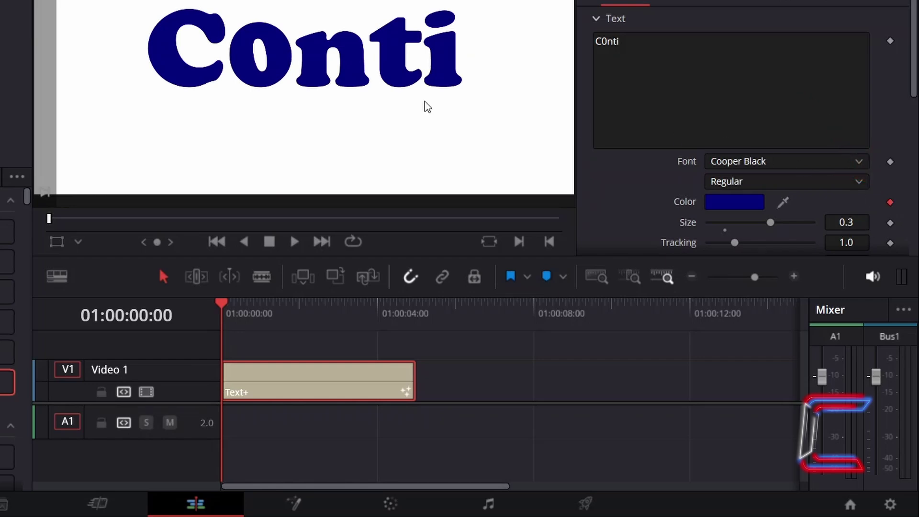
pyautogui.click(417, 306)
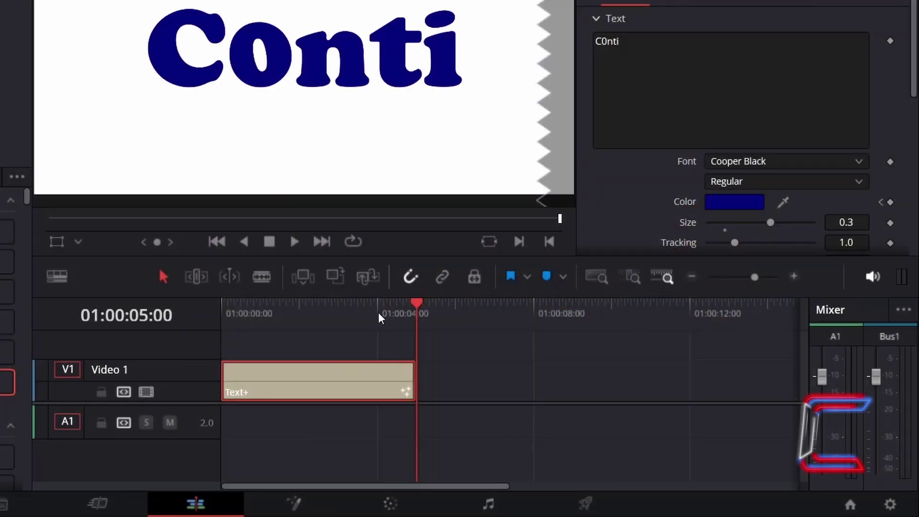
# - At 01:00:02:11, keyframe the text Color as red (#ff0000)
pyautogui.moveTo(379, 318); pyautogui.dragTo(318, 305)
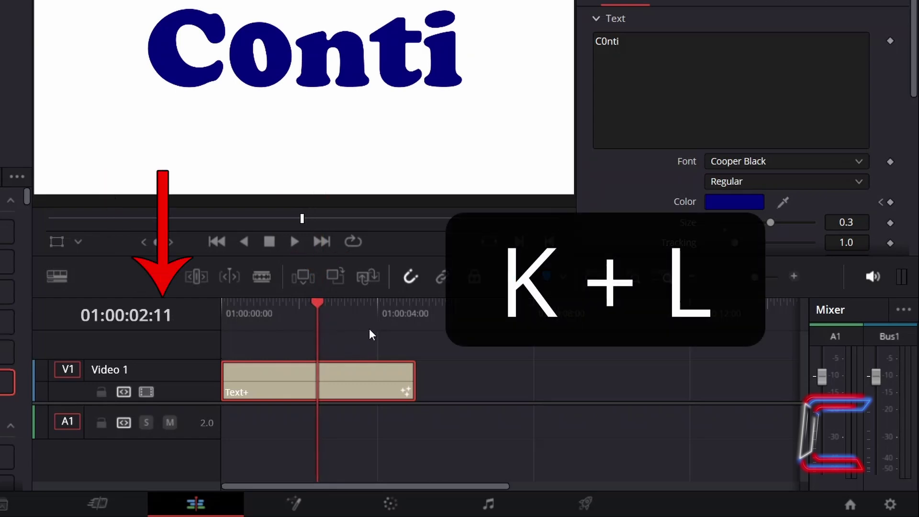
pyautogui.hotkey('k', 'l')
pyautogui.hotkey('k', 'j')
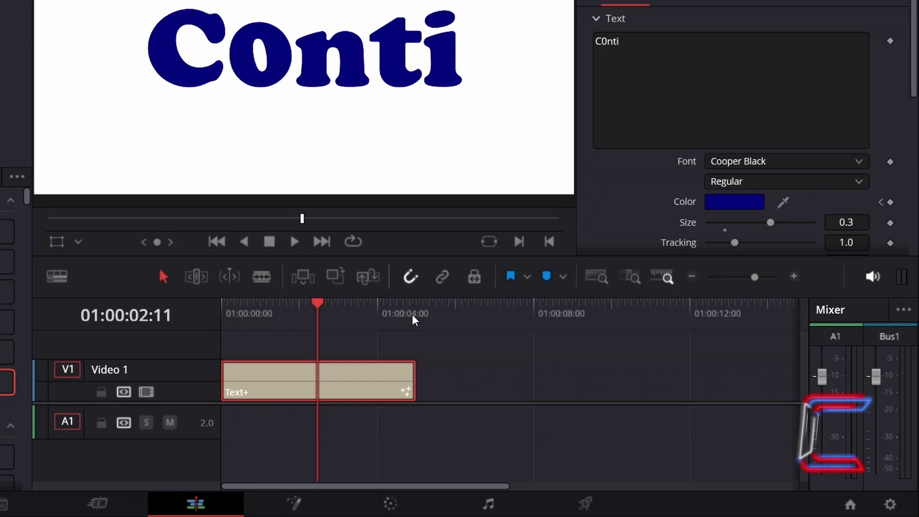
pyautogui.click(734, 202)
pyautogui.click(193, 4)
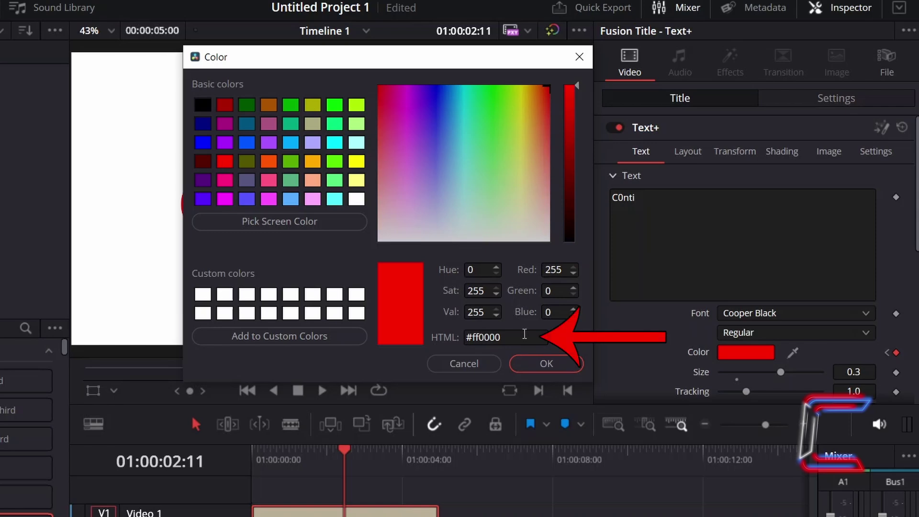
pyautogui.click(562, 368)
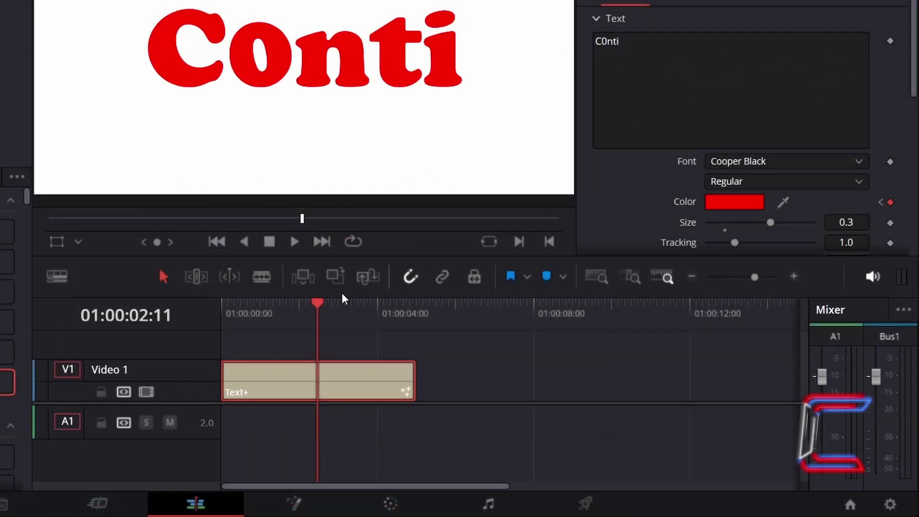
# - At the last frame, 01:00:04:23, keyframe the text Color back to #04007c
pyautogui.moveTo(320, 304); pyautogui.dragTo(406, 301)
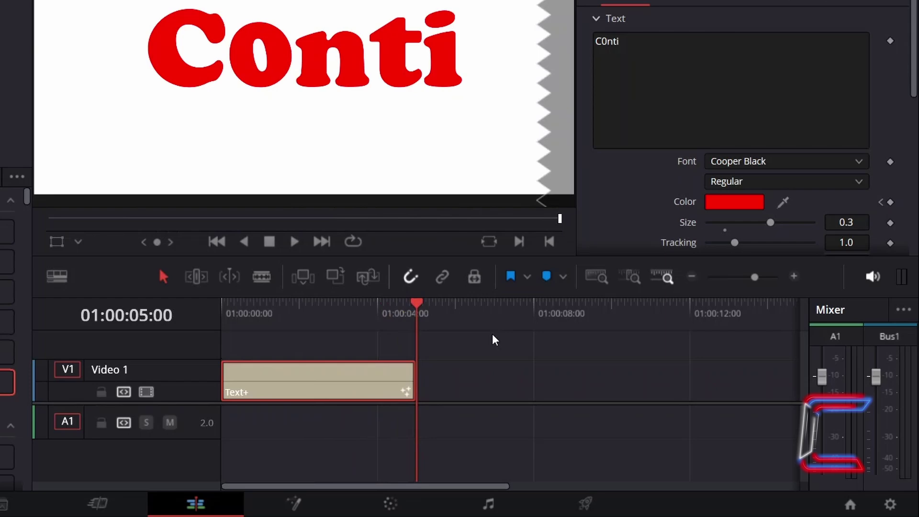
pyautogui.press('Left')
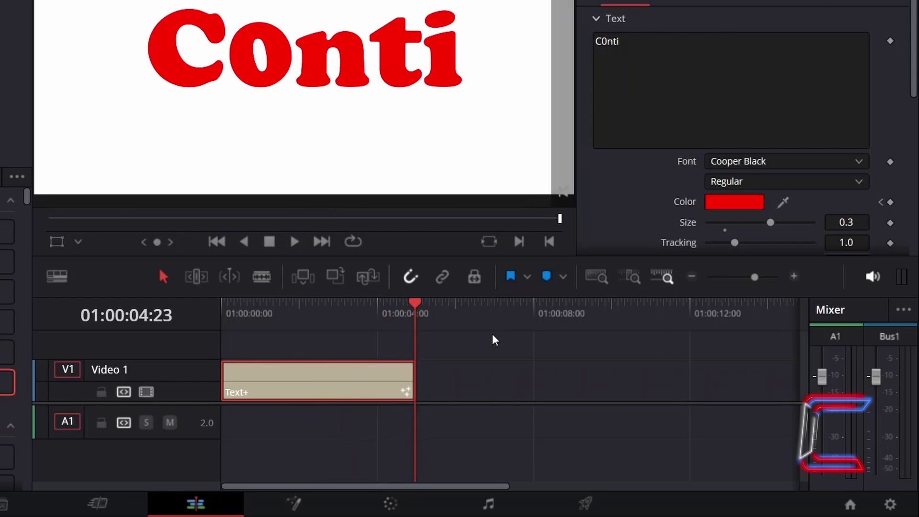
pyautogui.click(891, 202)
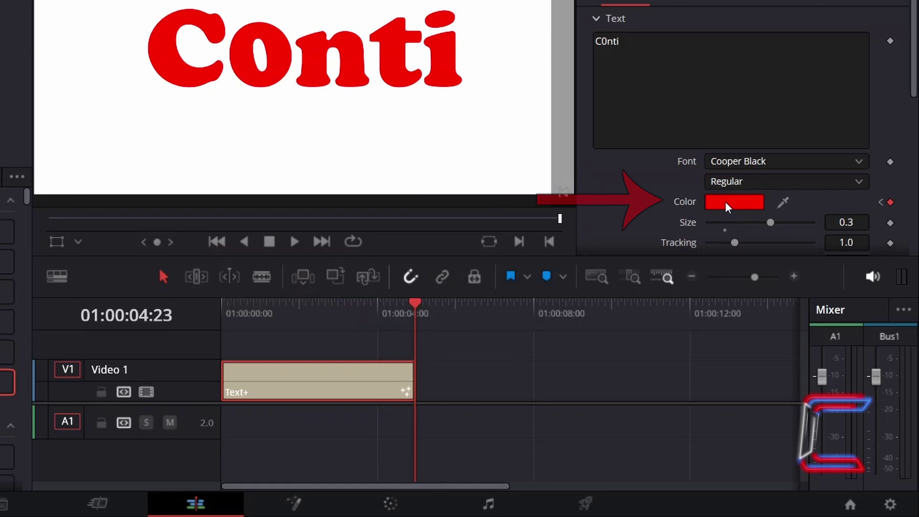
pyautogui.click(725, 202)
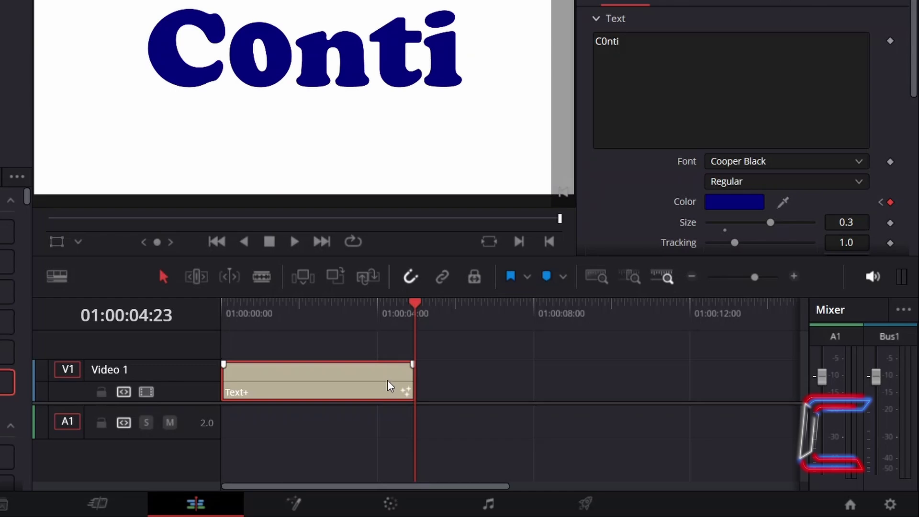
# - Drag the Text+ clip's right edge on V1 out to 01:00:10:00
pyautogui.moveTo(407, 385); pyautogui.dragTo(604, 377)
pyautogui.click(416, 361)
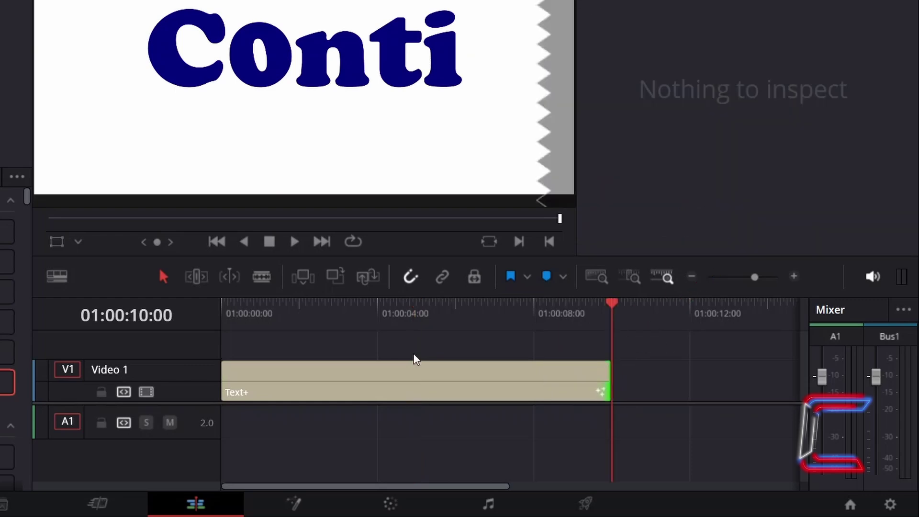
pyautogui.moveTo(420, 374)
# - Open the Text+ clip in Fusion, tick Template in the Spline panel, and zoom out both graph axes
pyautogui.rightClick(283, 365)
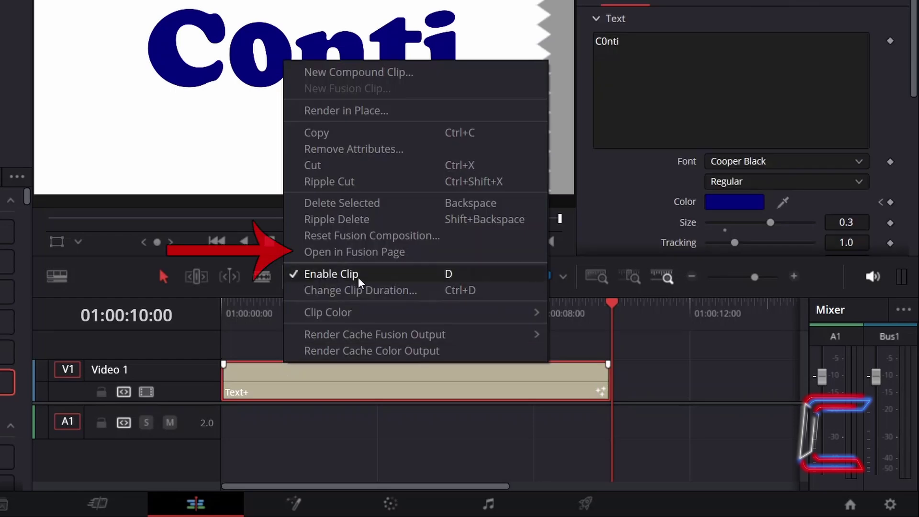
pyautogui.click(417, 251)
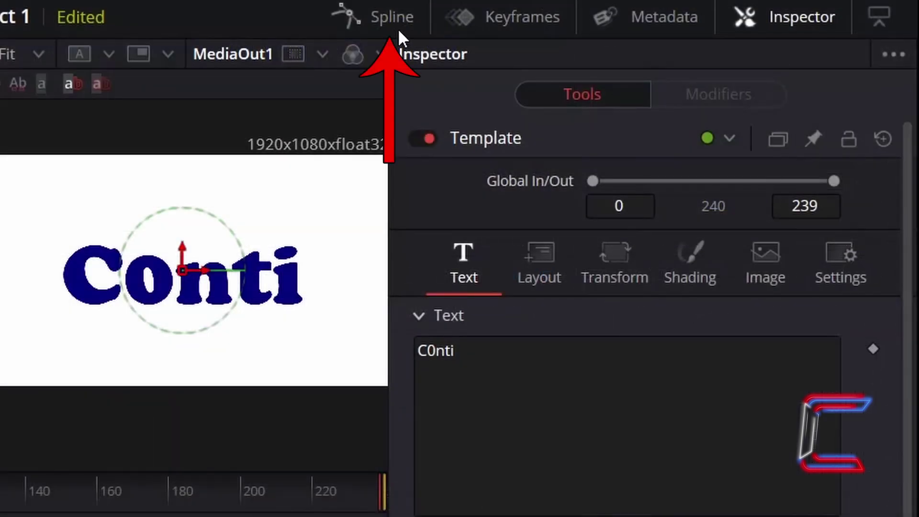
pyautogui.click(397, 29)
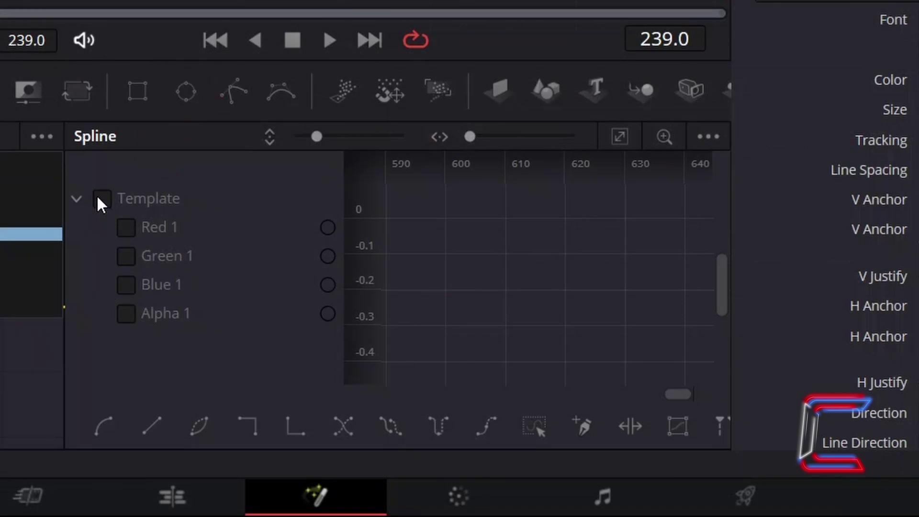
pyautogui.click(101, 199)
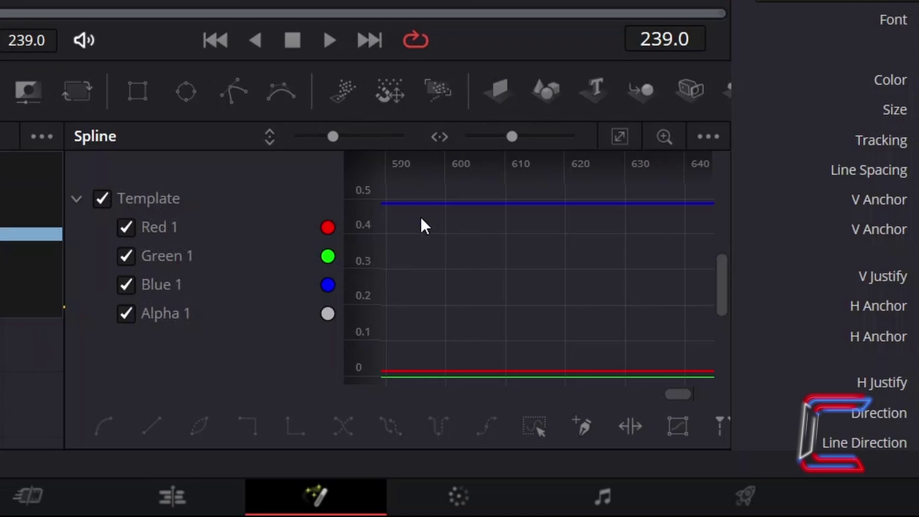
pyautogui.moveTo(510, 136); pyautogui.dragTo(425, 142)
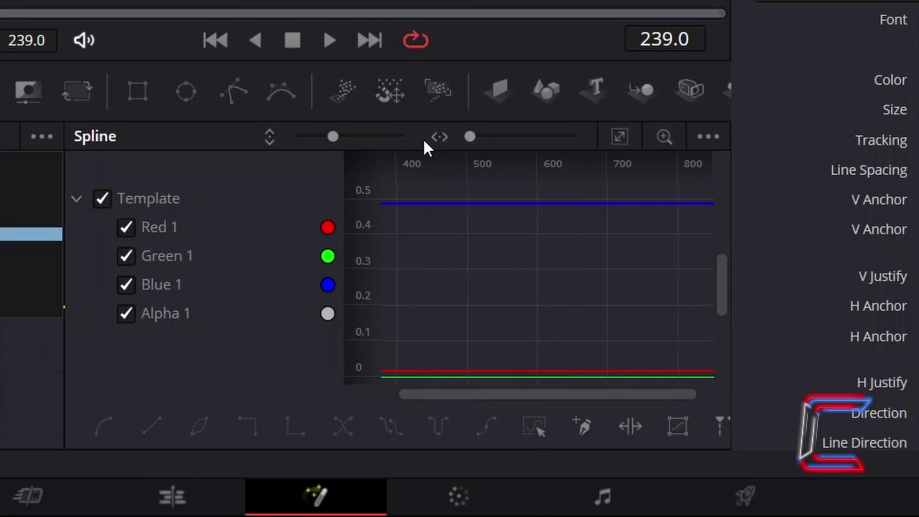
pyautogui.moveTo(333, 137); pyautogui.dragTo(242, 135)
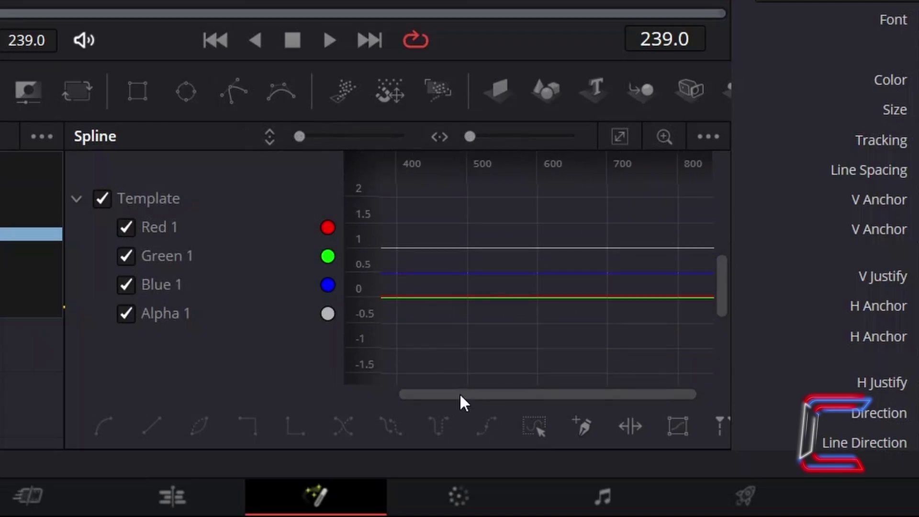
# - Select all the title's colour keyframes in the Spline editor and set them to loop
pyautogui.moveTo(447, 394); pyautogui.dragTo(361, 384)
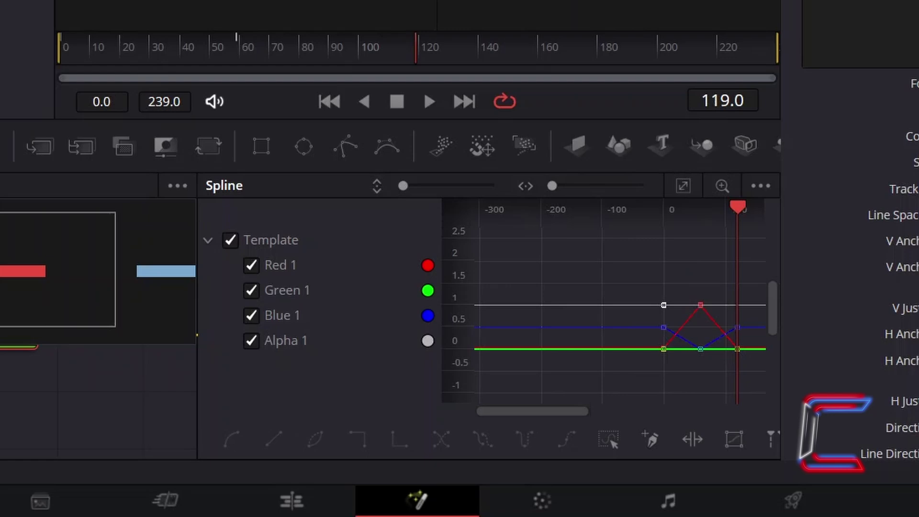
pyautogui.moveTo(416, 52); pyautogui.dragTo(47, 65)
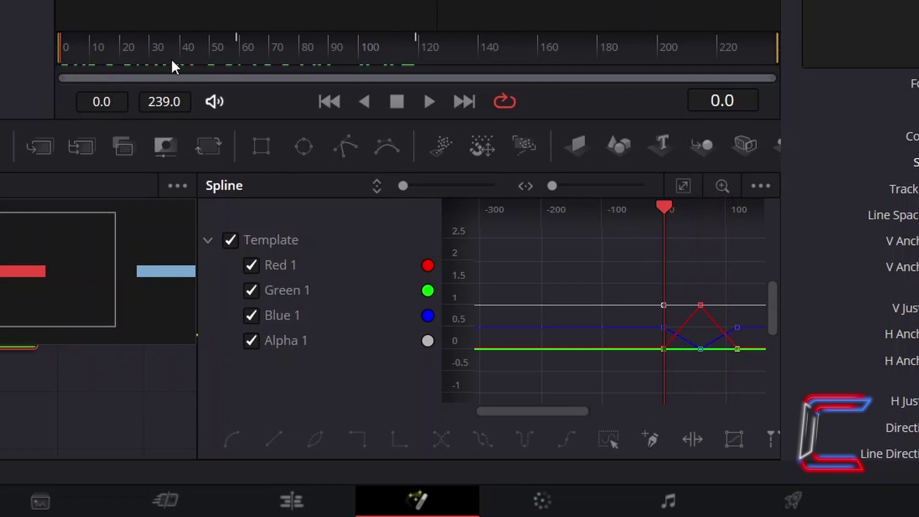
pyautogui.moveTo(620, 249); pyautogui.dragTo(675, 302)
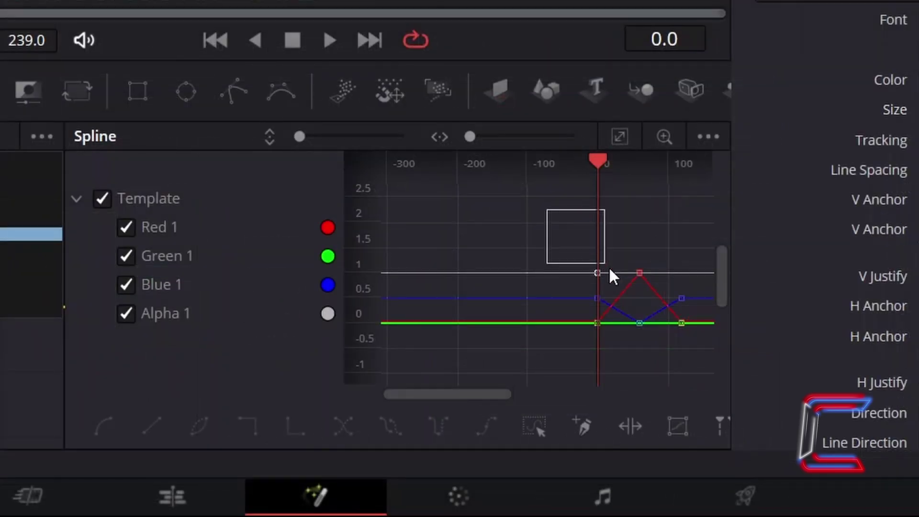
pyautogui.moveTo(610, 269); pyautogui.dragTo(705, 378)
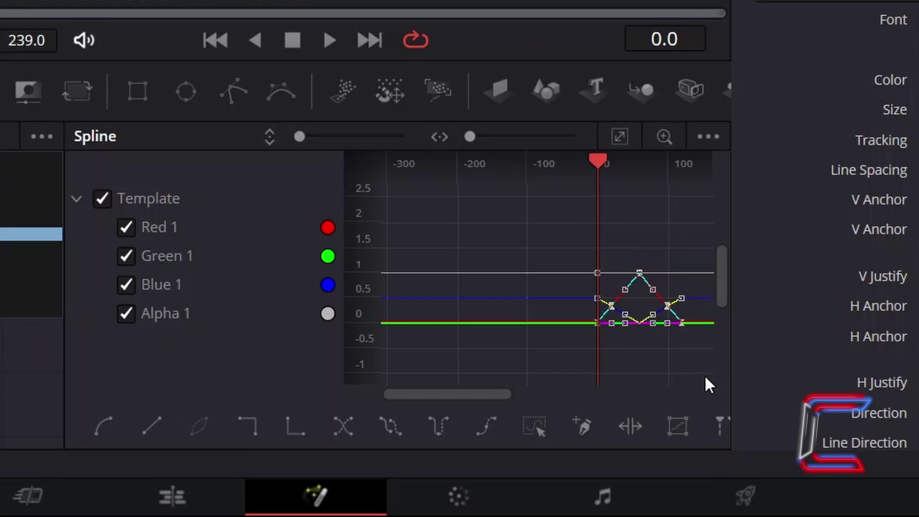
pyautogui.click(404, 412)
pyautogui.moveTo(434, 397); pyautogui.dragTo(544, 393)
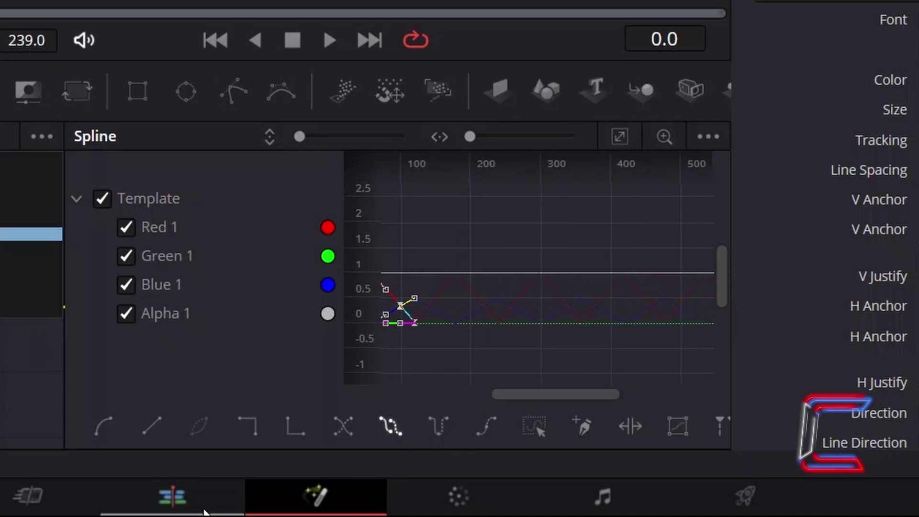